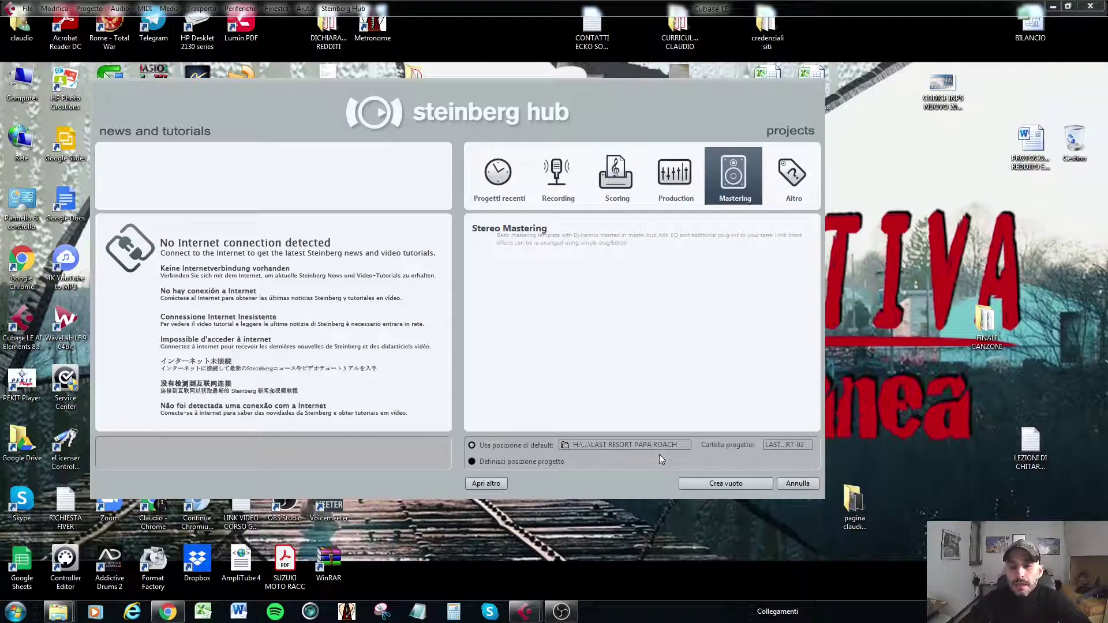
Step: Create an empty project with the VIDEO CUBASE folder, inside 2021 2022 on drive H, as its default location
click(625, 444)
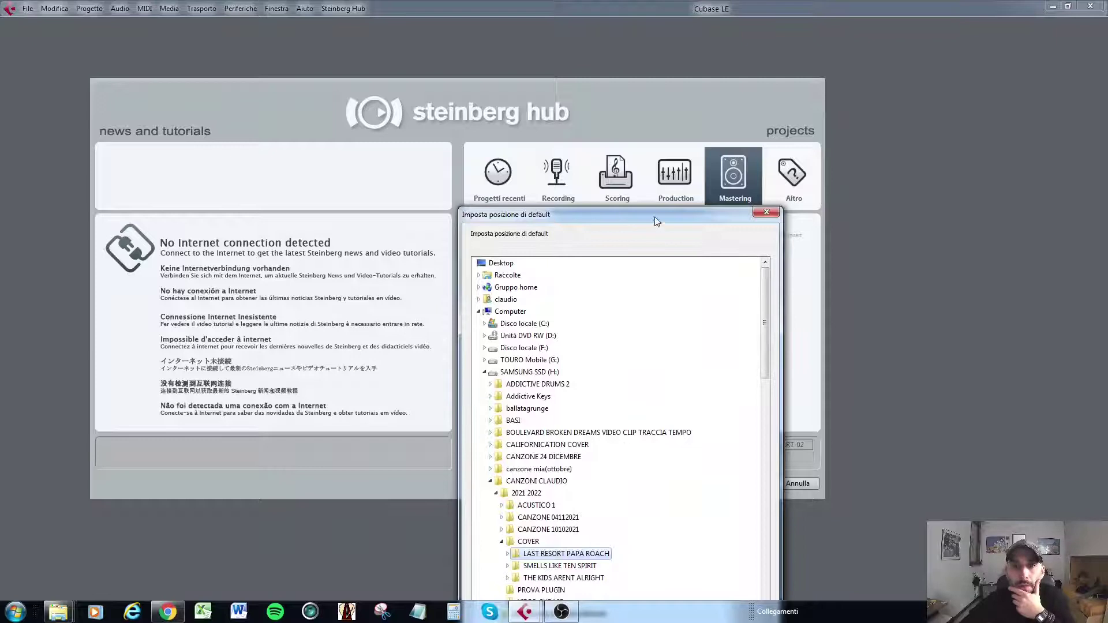
drag(655, 216, 691, 60)
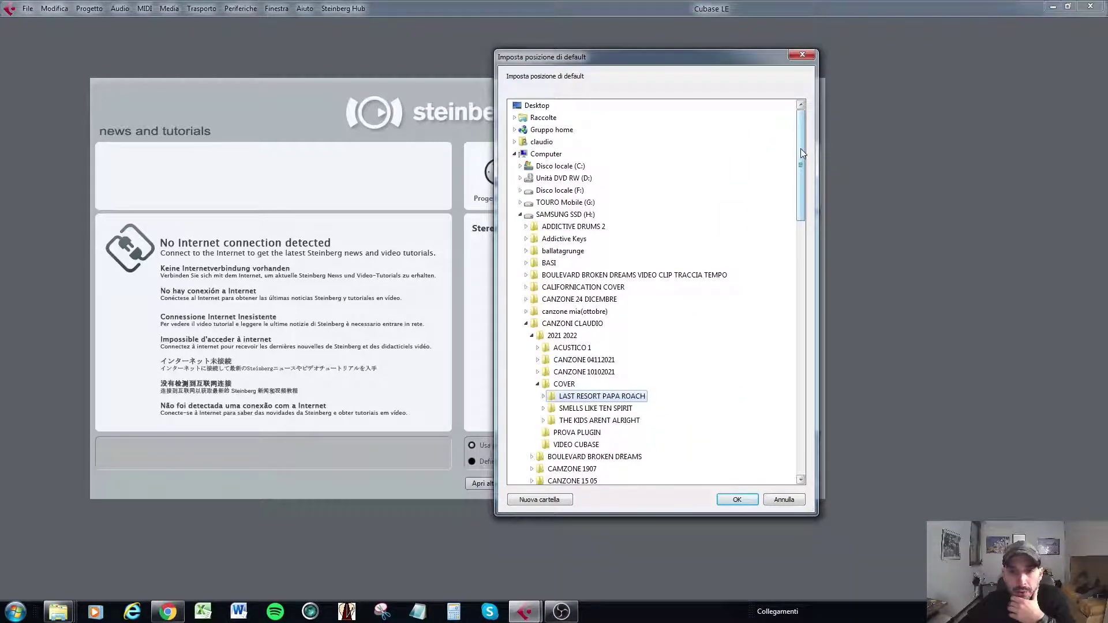
click(586, 448)
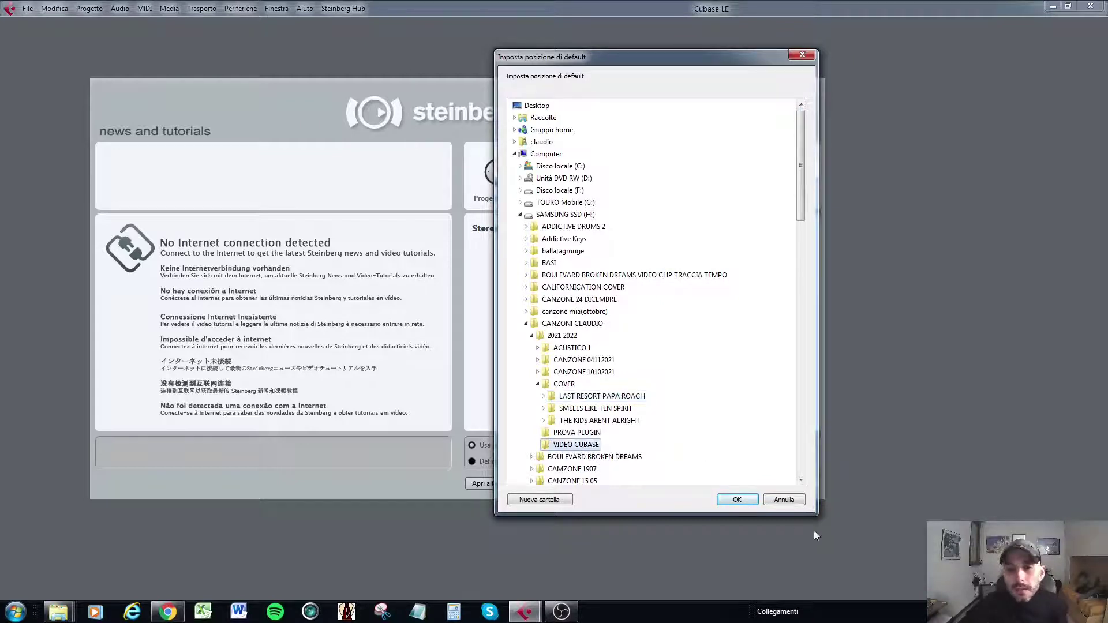
click(738, 500)
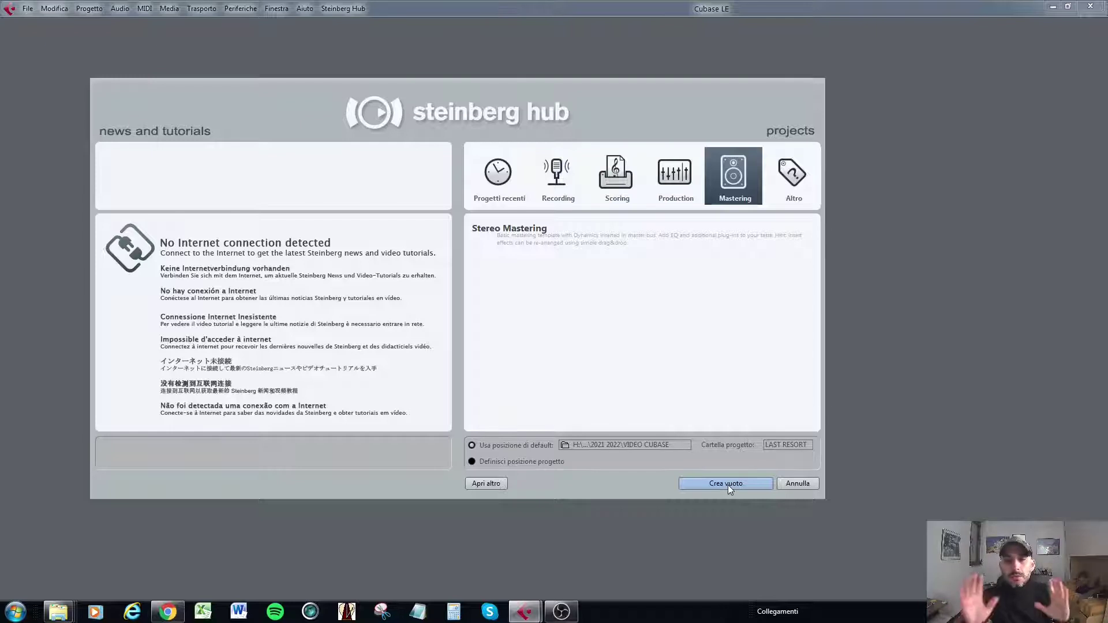
click(728, 485)
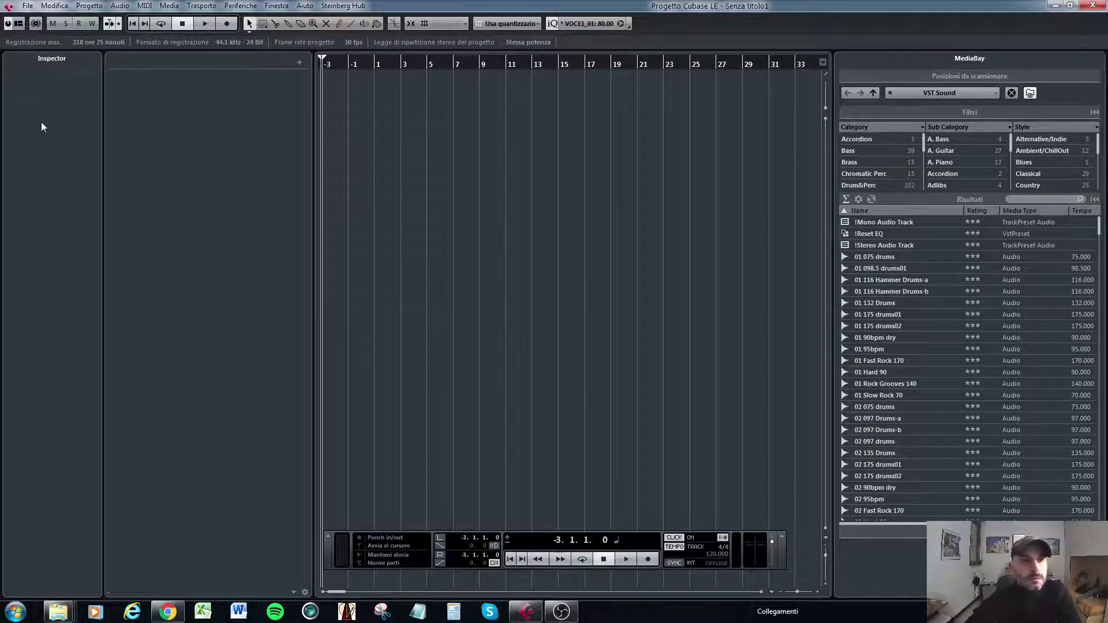
Step: Hide the media rack in the project window layout, keeping the Inspector and status line displayed
click(18, 25)
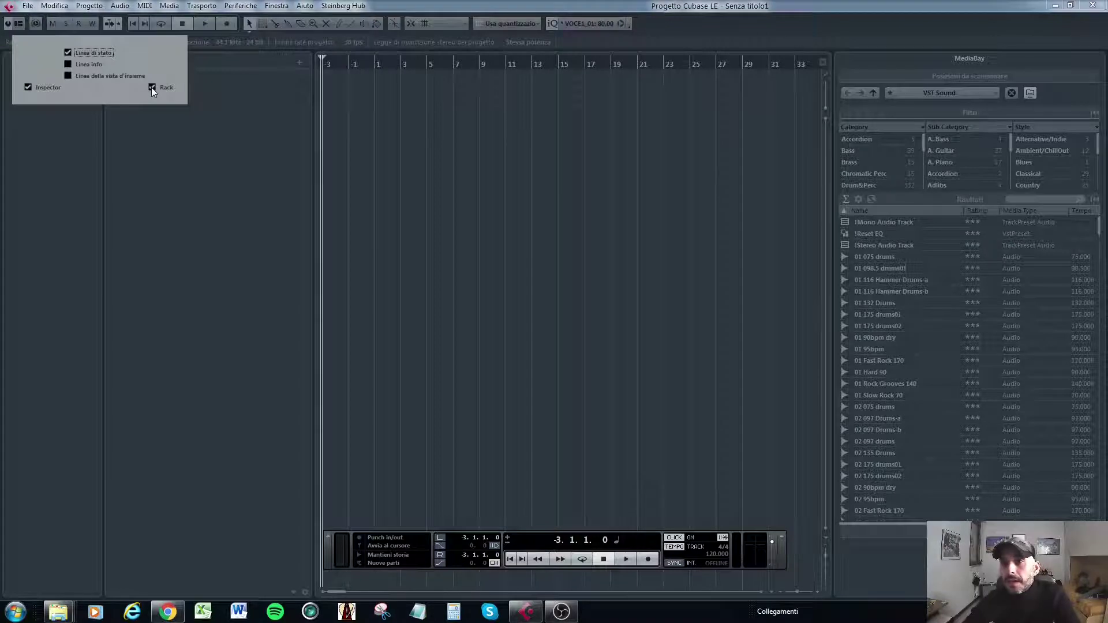
click(151, 88)
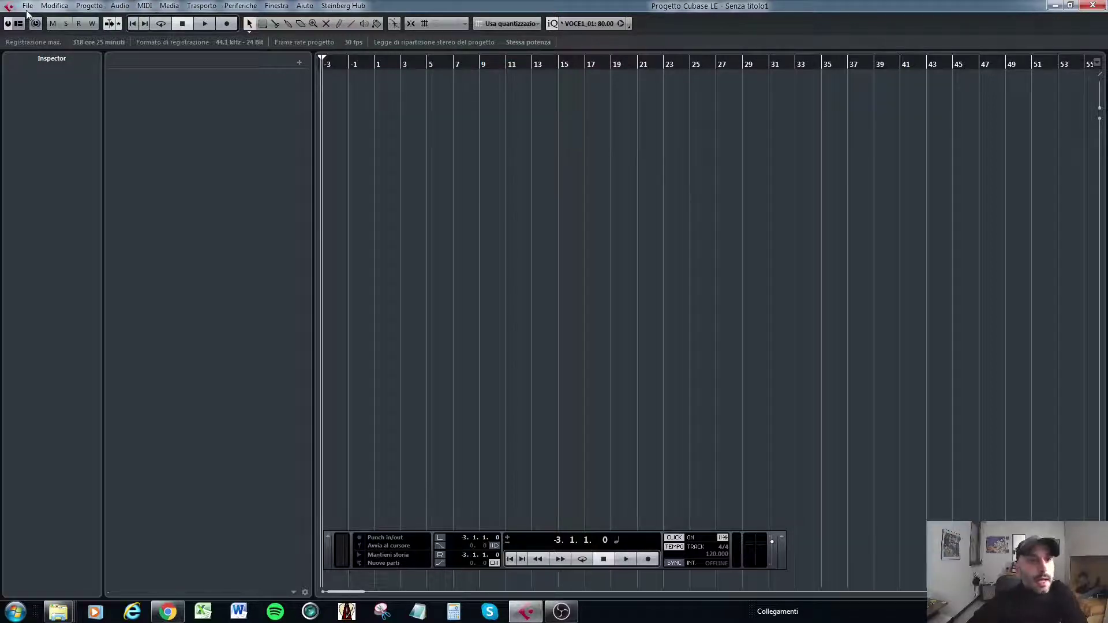
Step: Review the available ASIO drivers for the VST Audio System in the device settings, keeping Focusrite USB ASIO
click(246, 9)
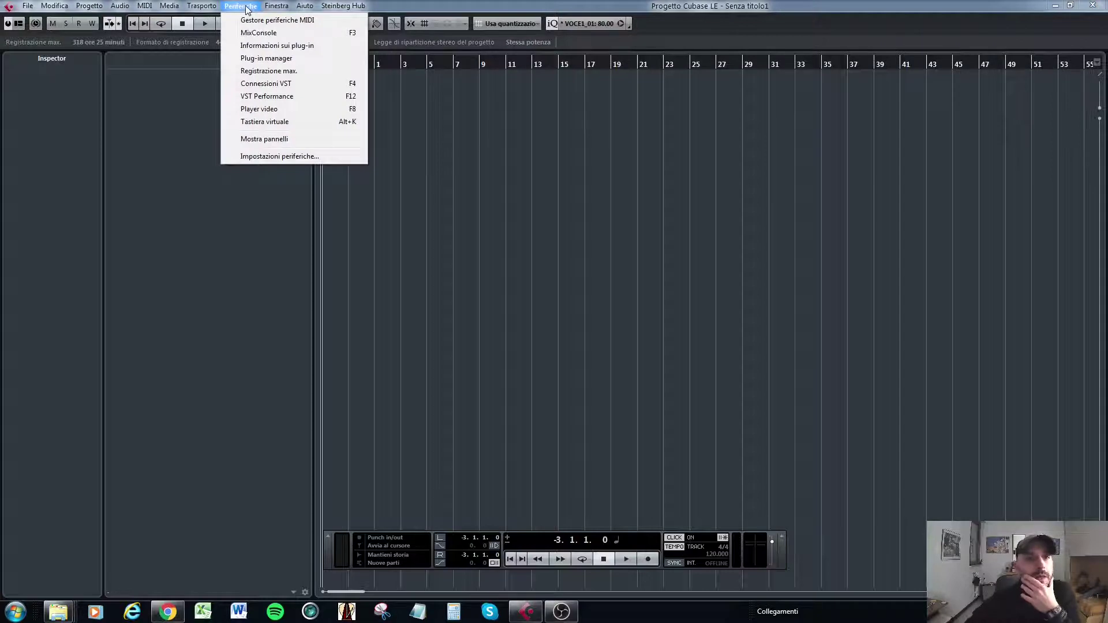
click(274, 157)
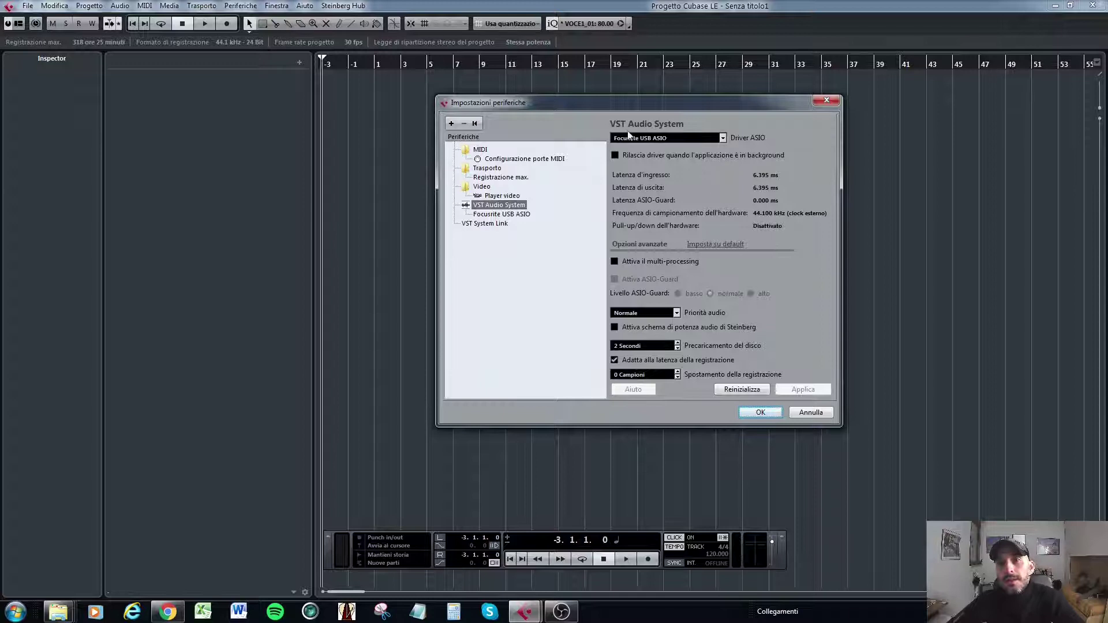
click(722, 138)
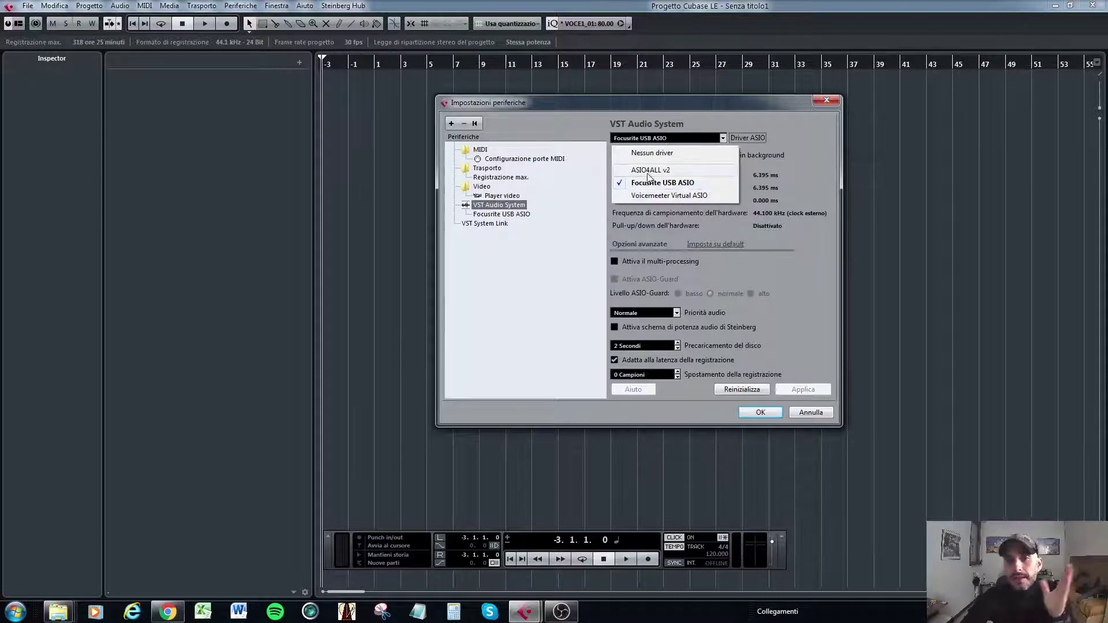
click(761, 414)
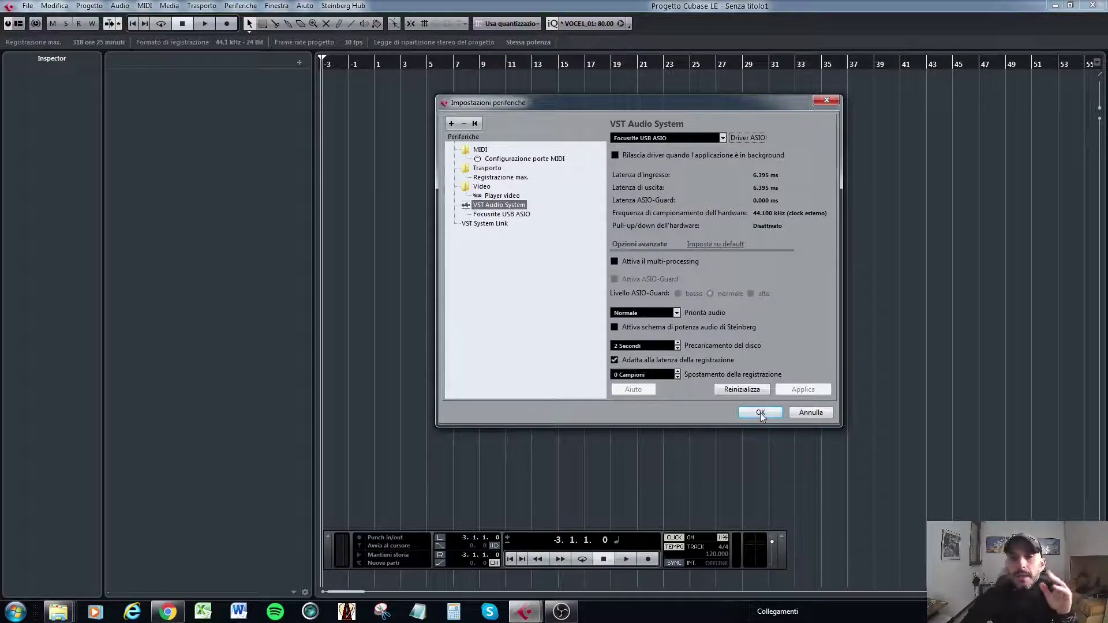
click(761, 413)
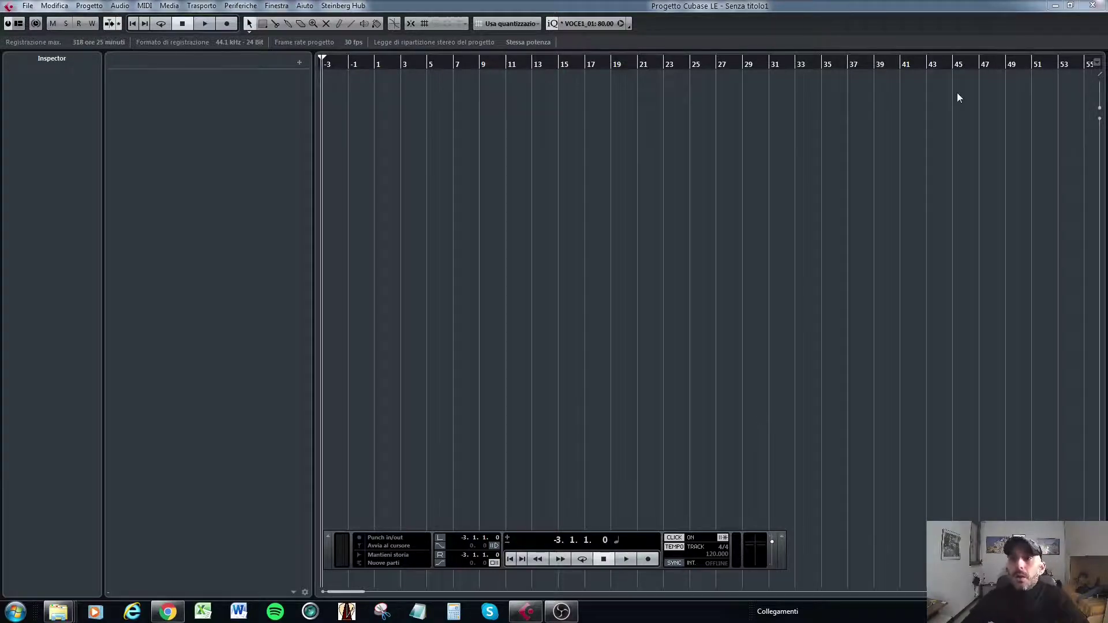
Step: Switch to the ASIO Control Panel from the desktop, set the buffer size to 64 and review the sample rate choices
click(1052, 8)
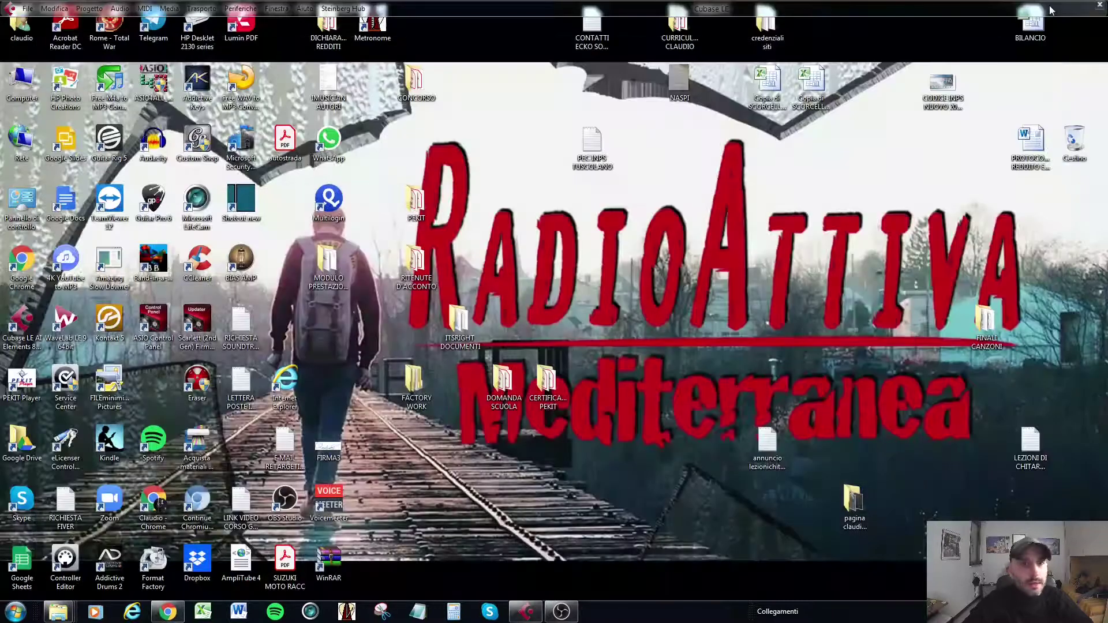
double_click(153, 322)
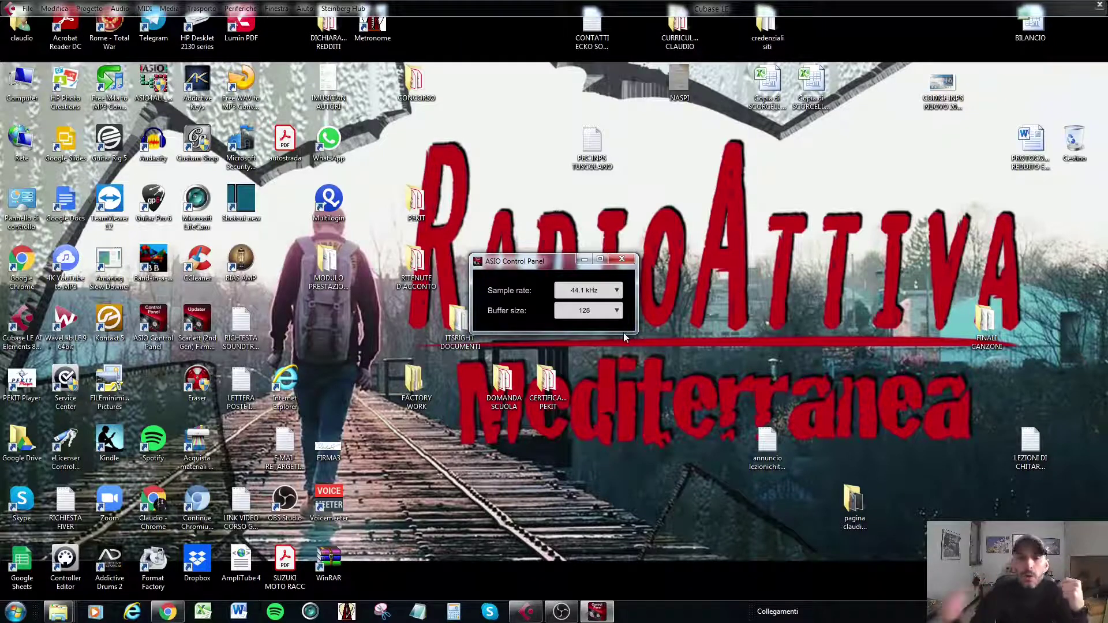
click(598, 314)
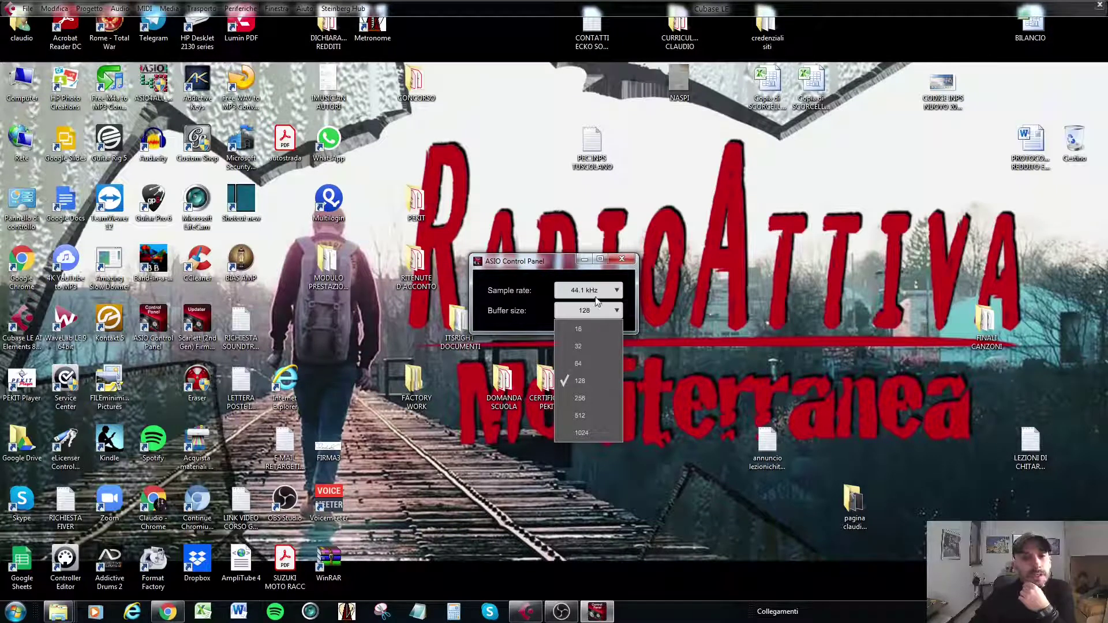
click(583, 364)
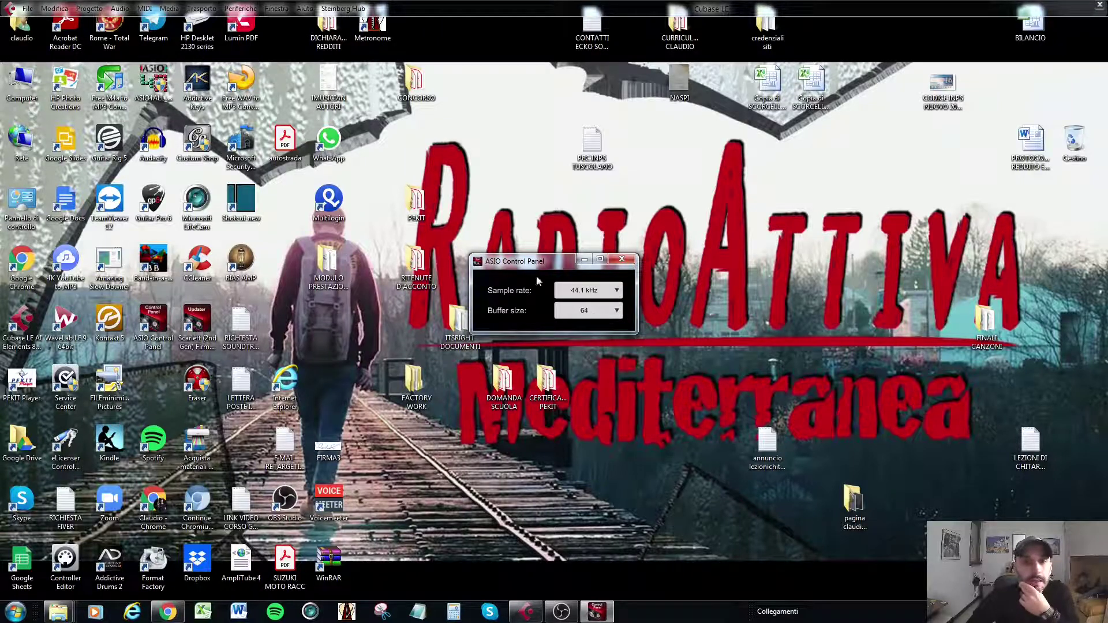
click(618, 291)
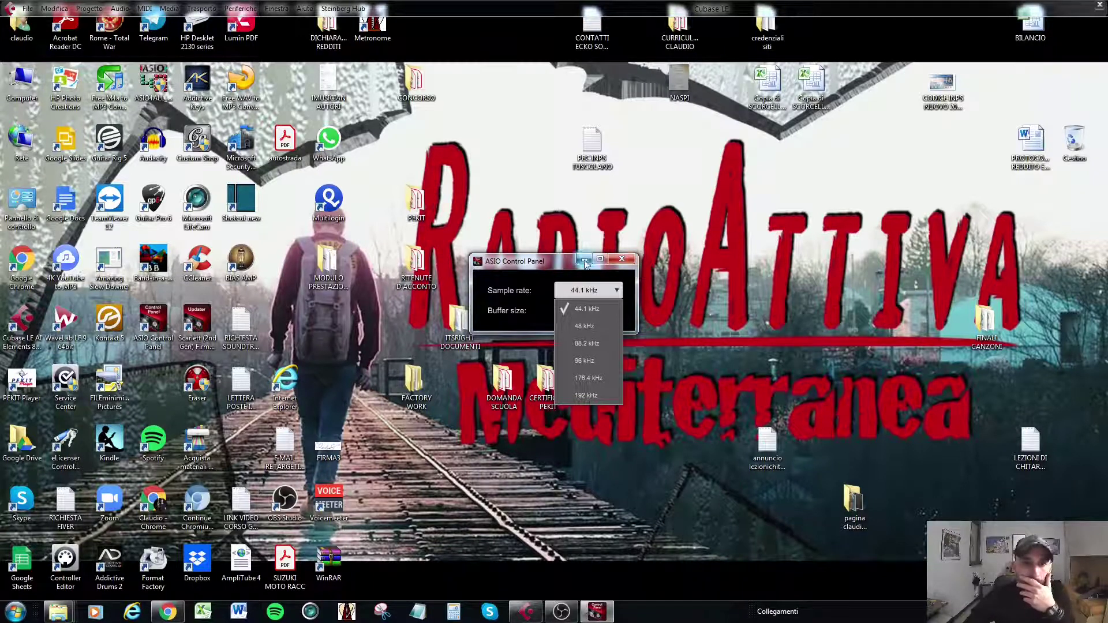
click(629, 259)
click(622, 259)
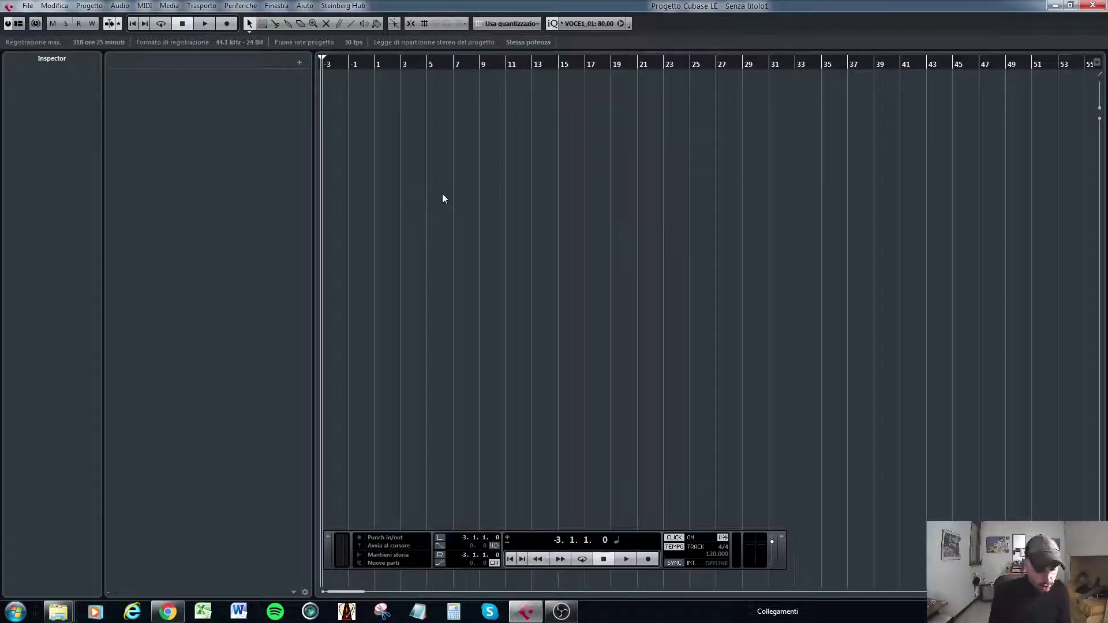
Step: Review the bit resolution choices in the project settings, keeping 24 bit, and confirm the settings
key(shift+s)
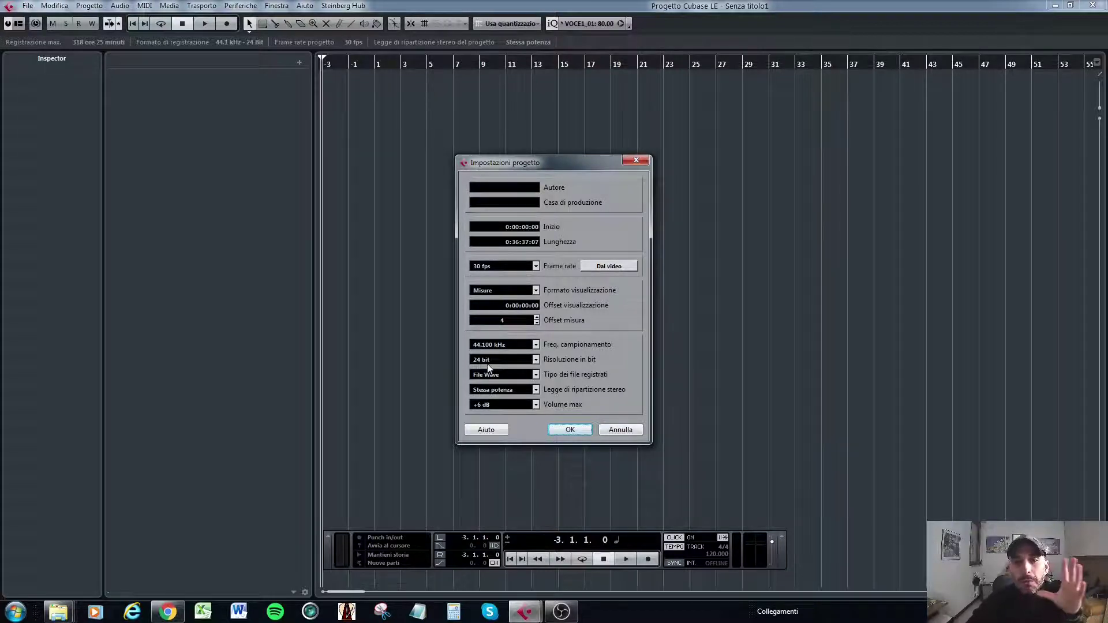
click(536, 360)
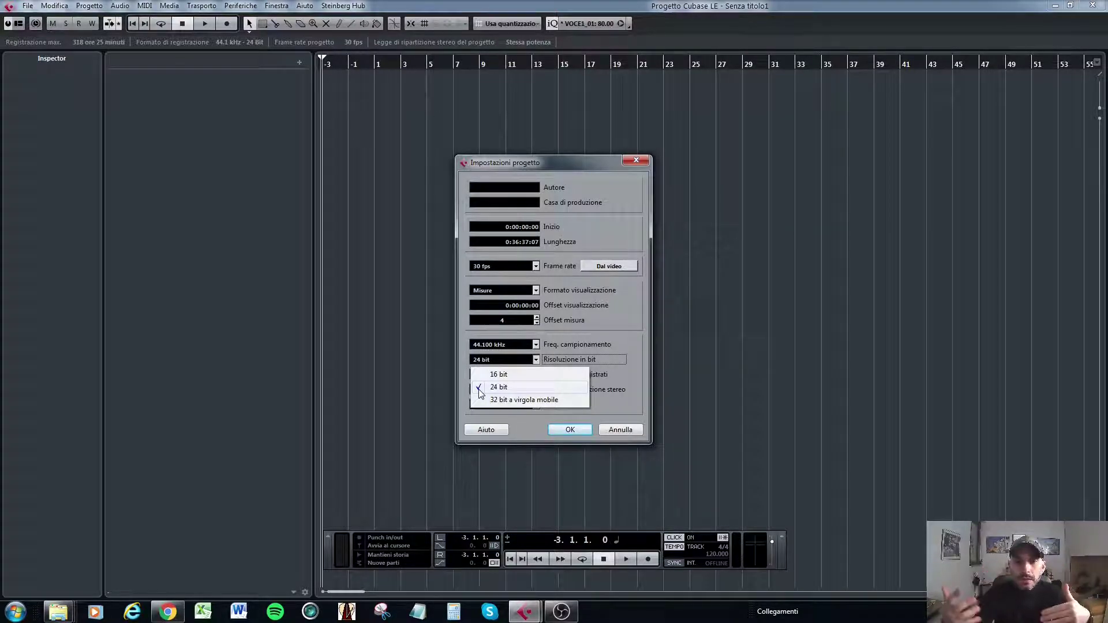
click(570, 432)
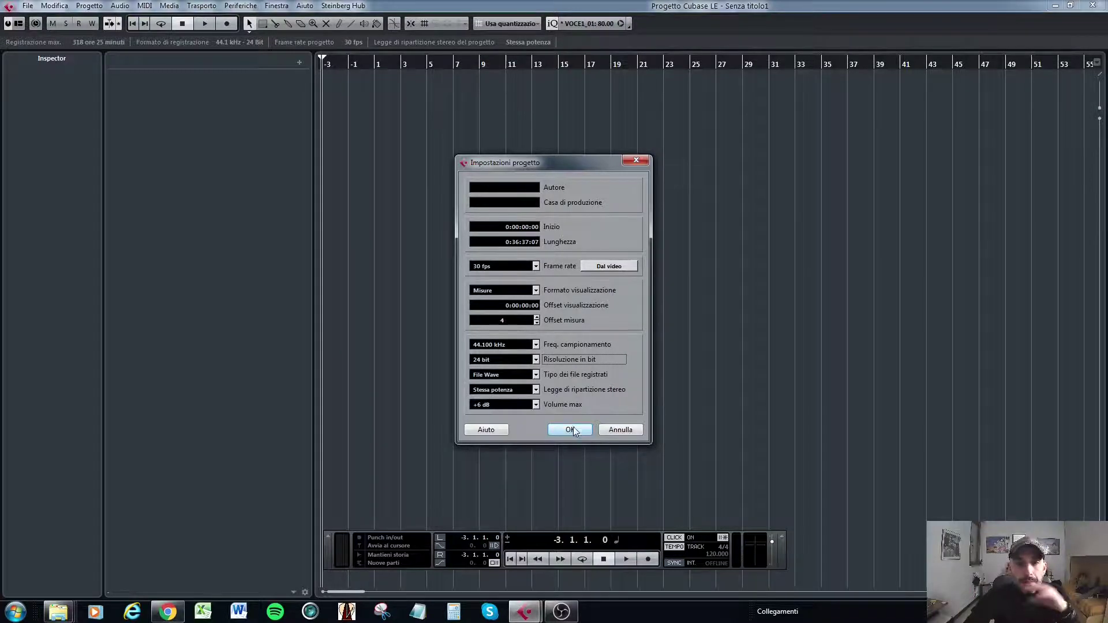
click(573, 430)
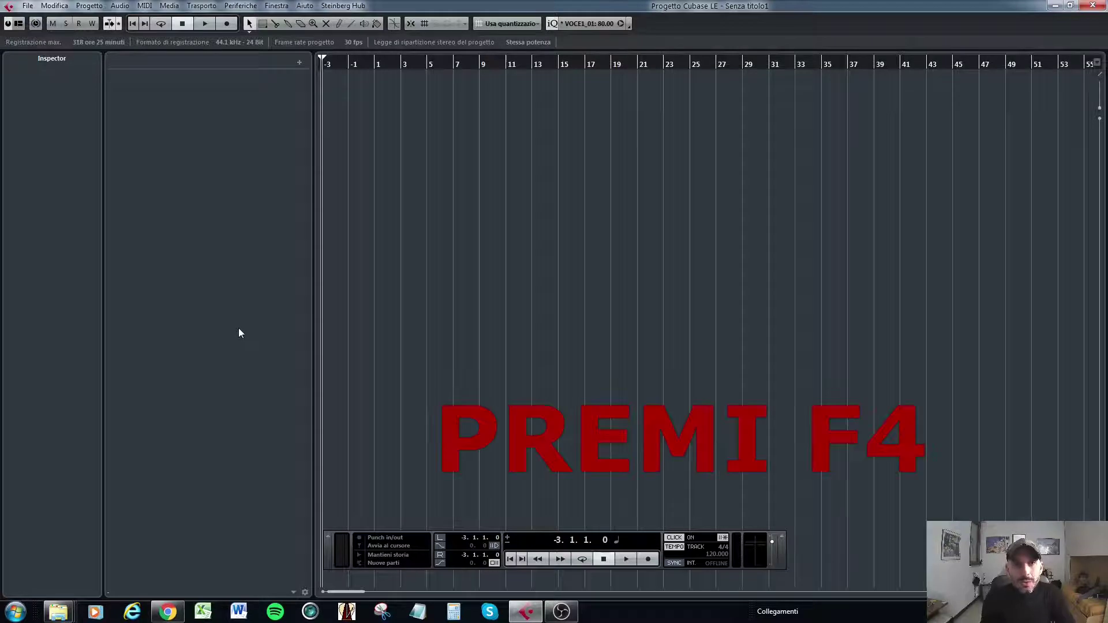
Step: Add one mono input bus named INPUT1 in the VST connections
key(F4)
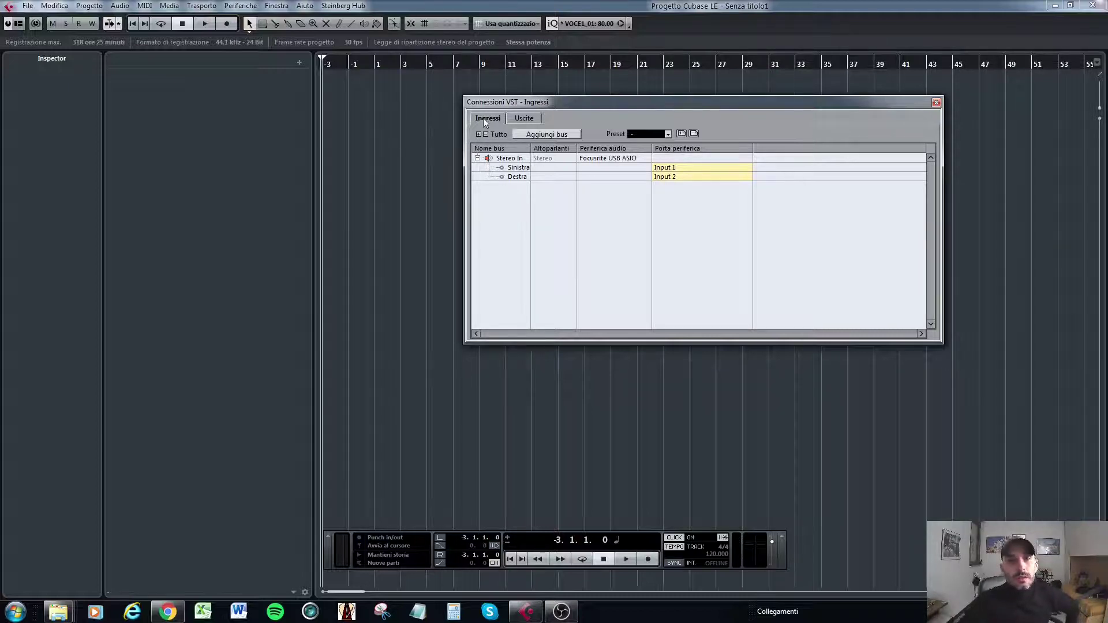
click(522, 119)
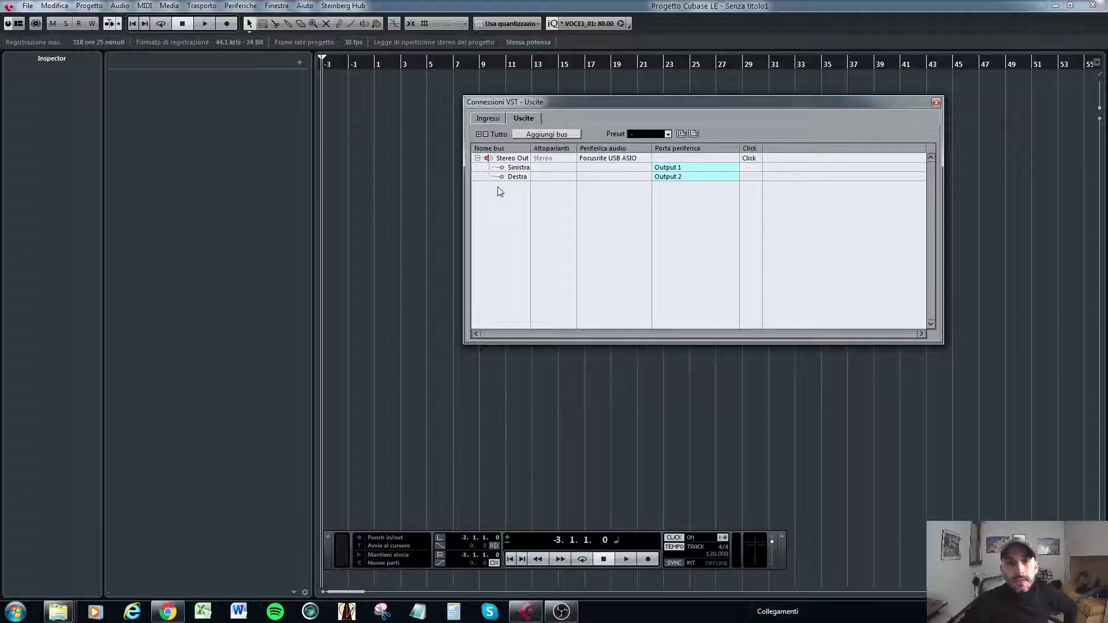
click(486, 119)
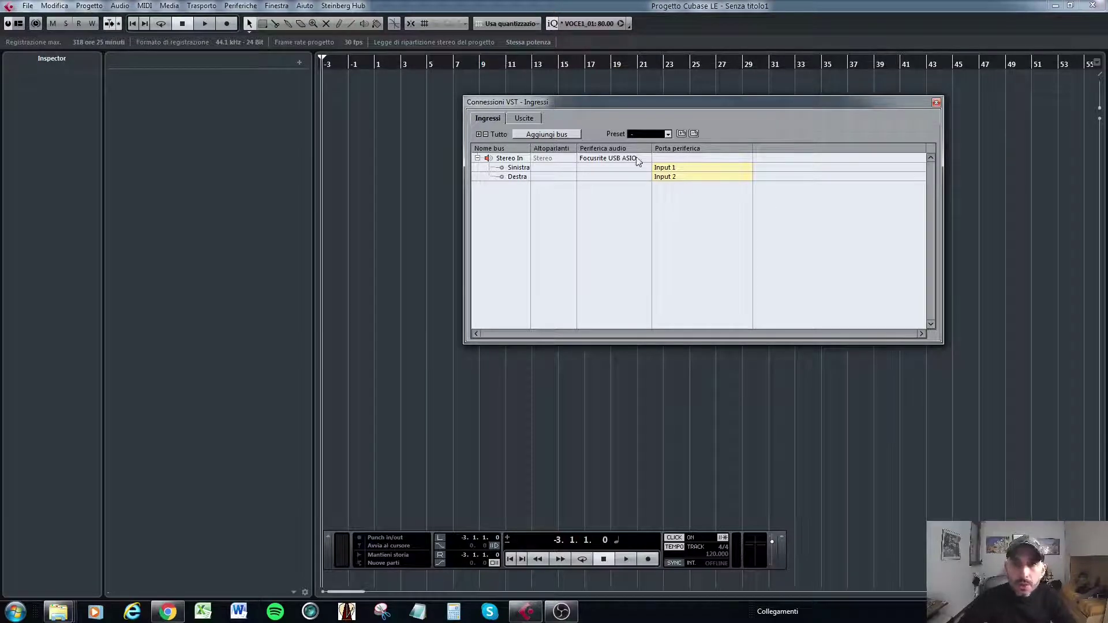
click(550, 133)
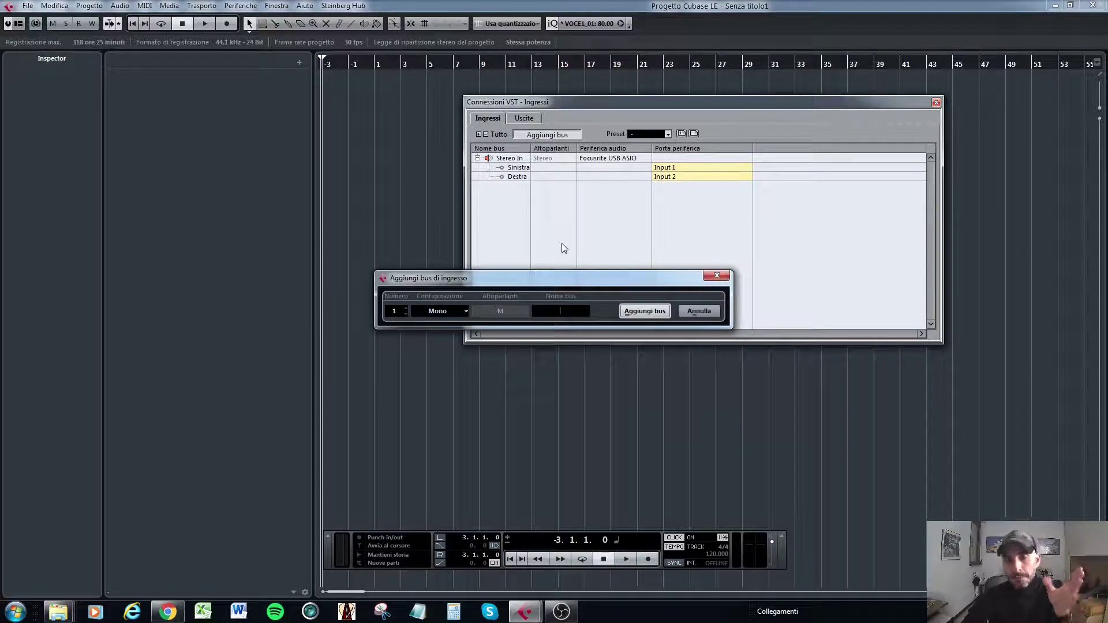
text(IN)
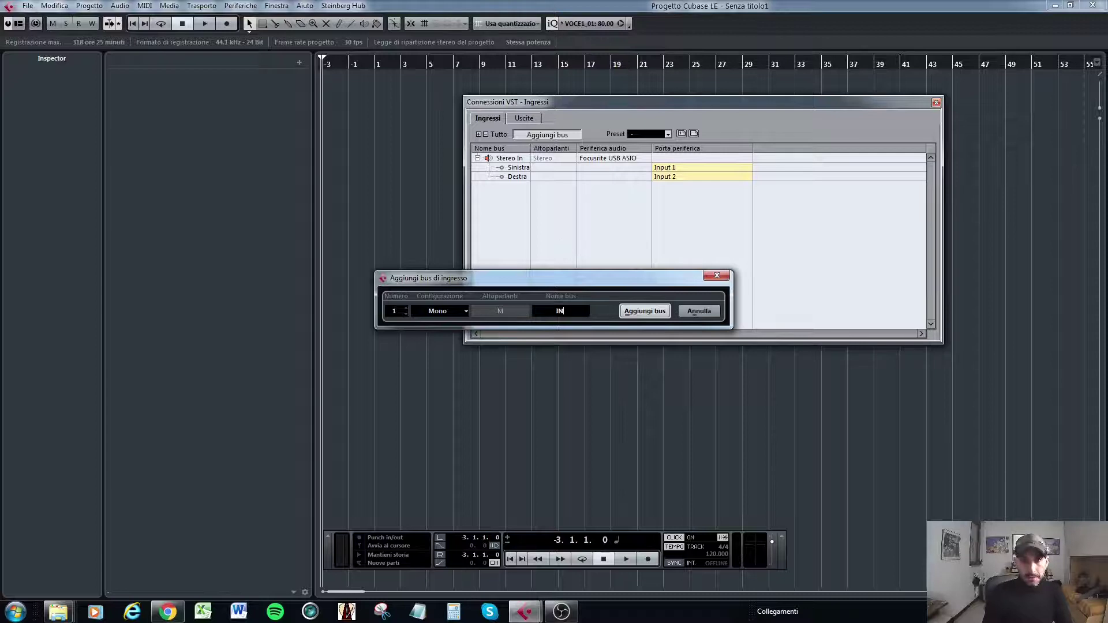
key(BackSpace)
click(465, 310)
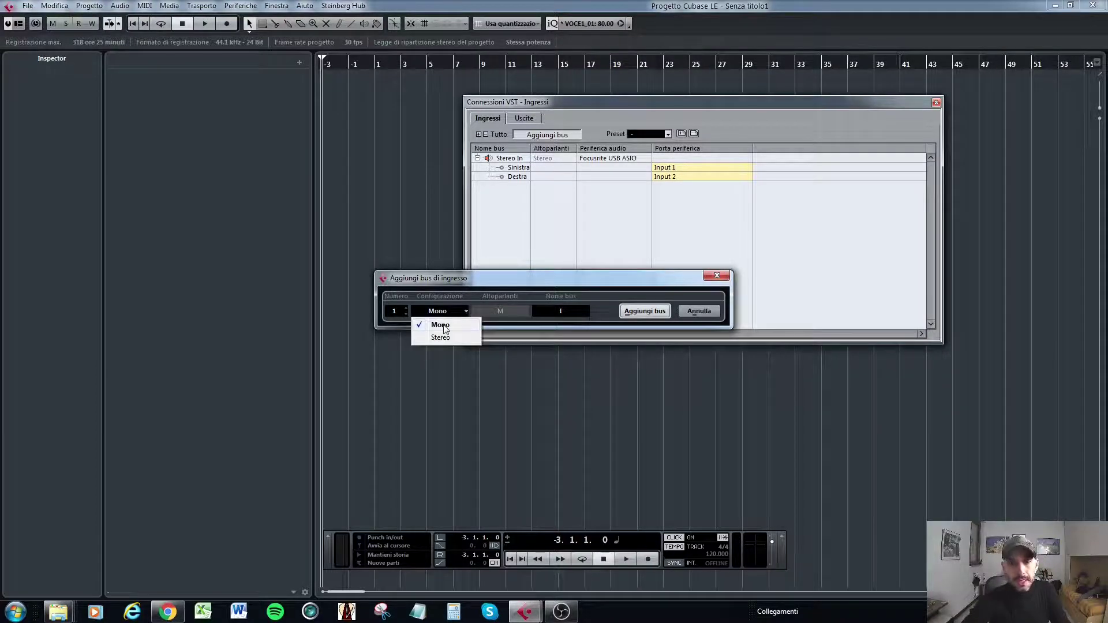
click(441, 326)
click(566, 311)
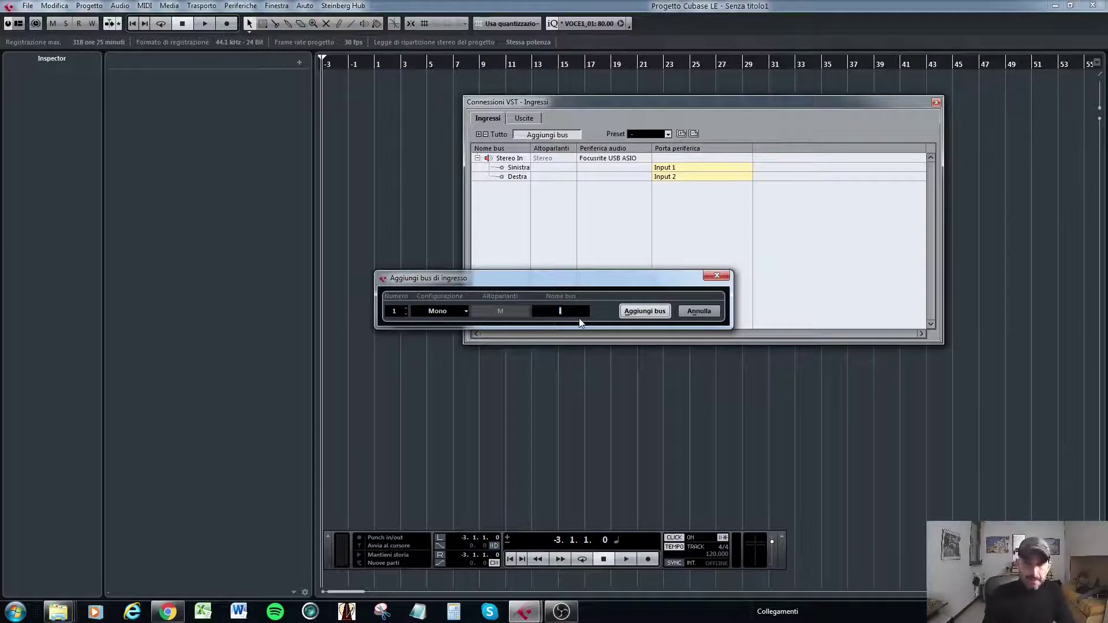
text(INPUT1)
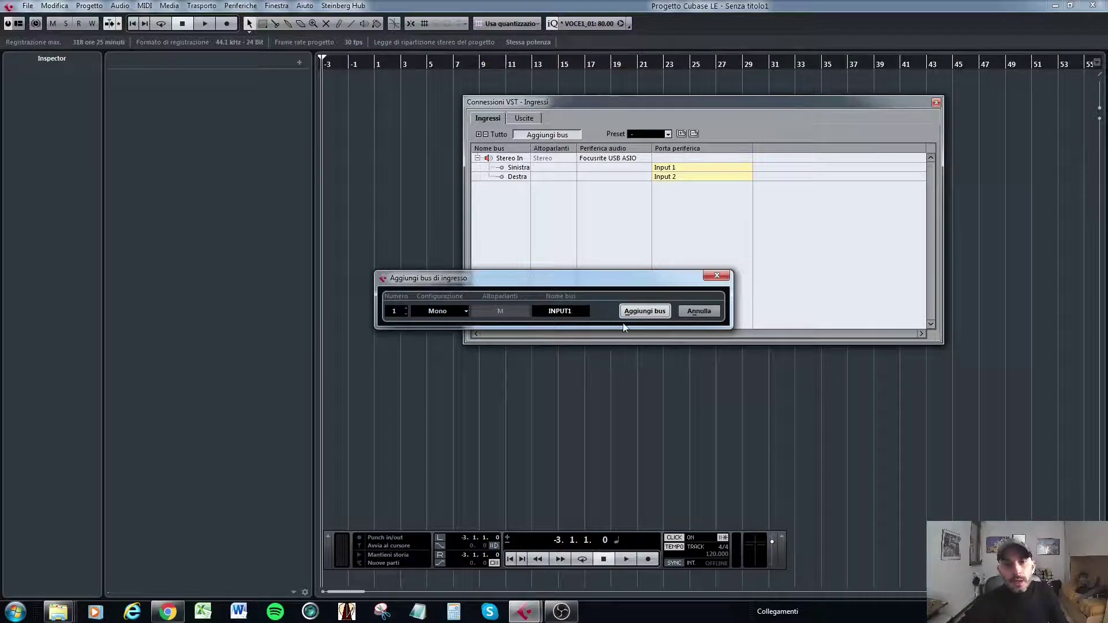
click(647, 318)
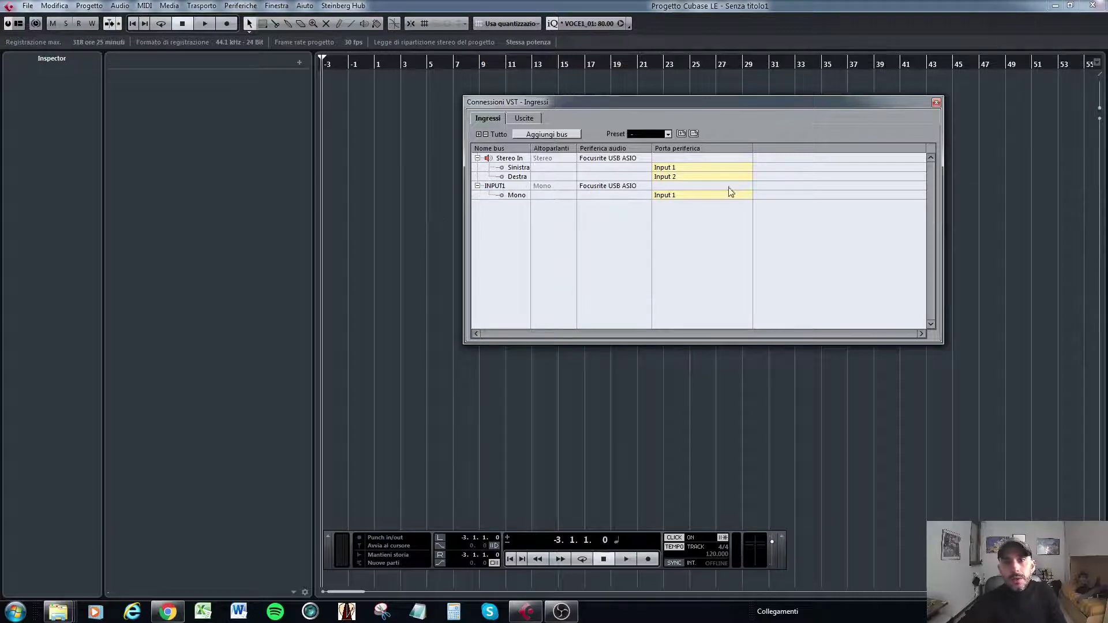
Step: Examine the device port choices available for the mono INPUT1 bus, keeping Input 1
click(669, 195)
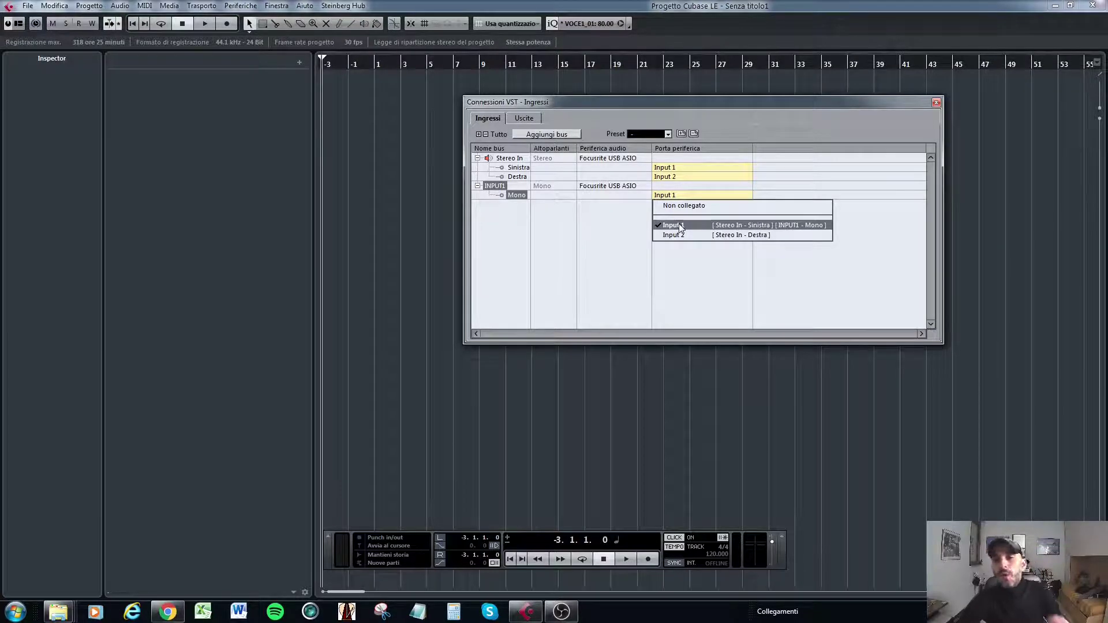
click(608, 237)
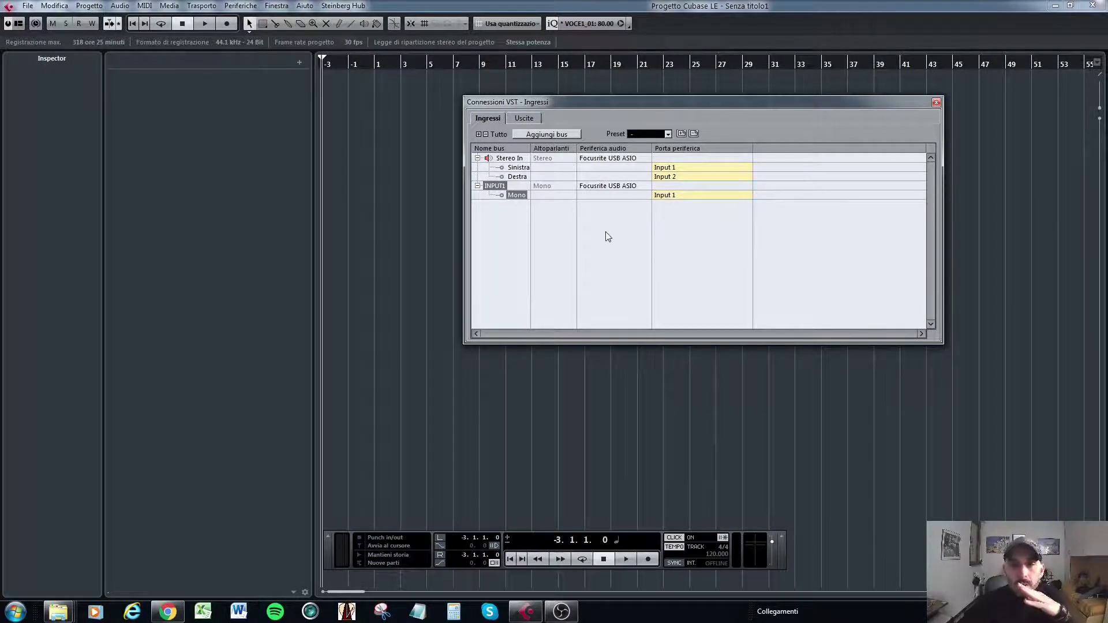
click(674, 197)
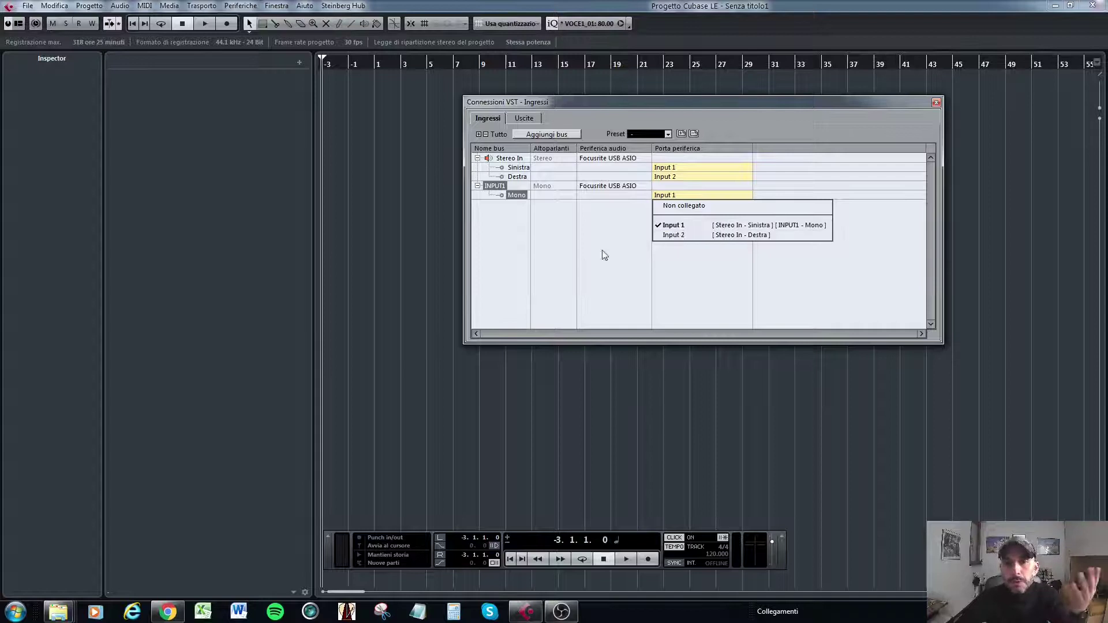
click(523, 263)
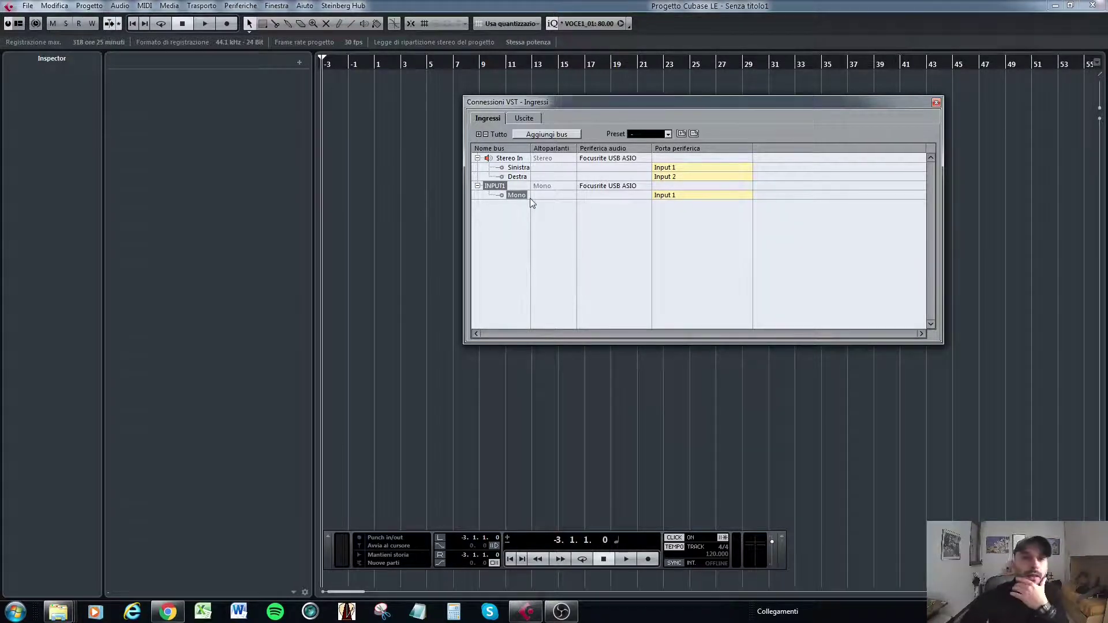
Step: Examine the output connections and the options for adding an output bus without adding one, and close the VST connections
click(533, 118)
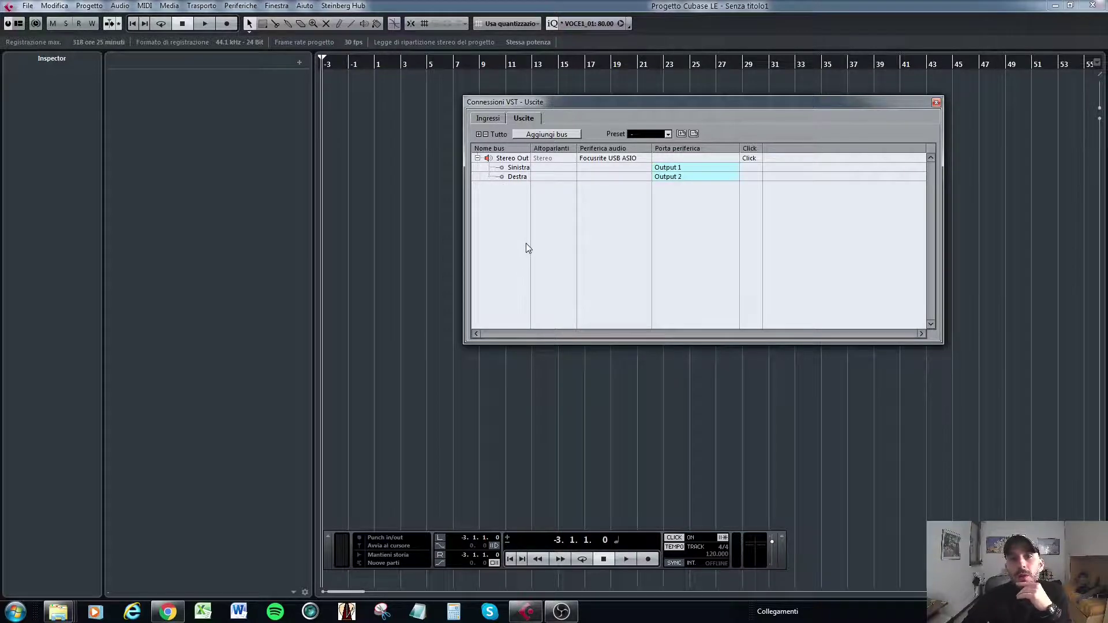
click(547, 135)
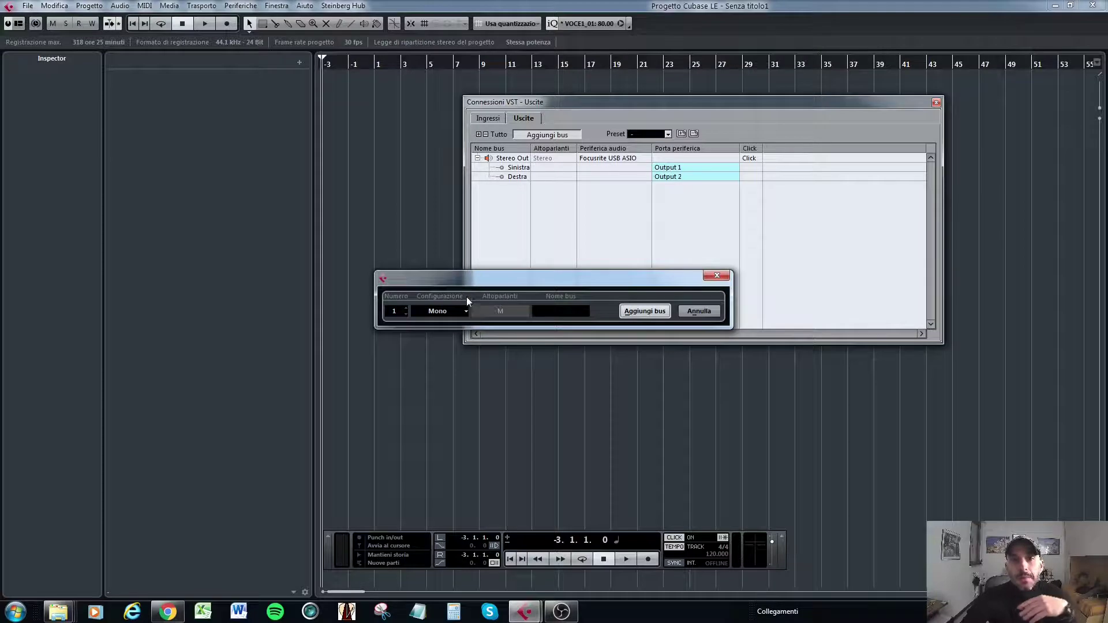
click(460, 314)
click(459, 314)
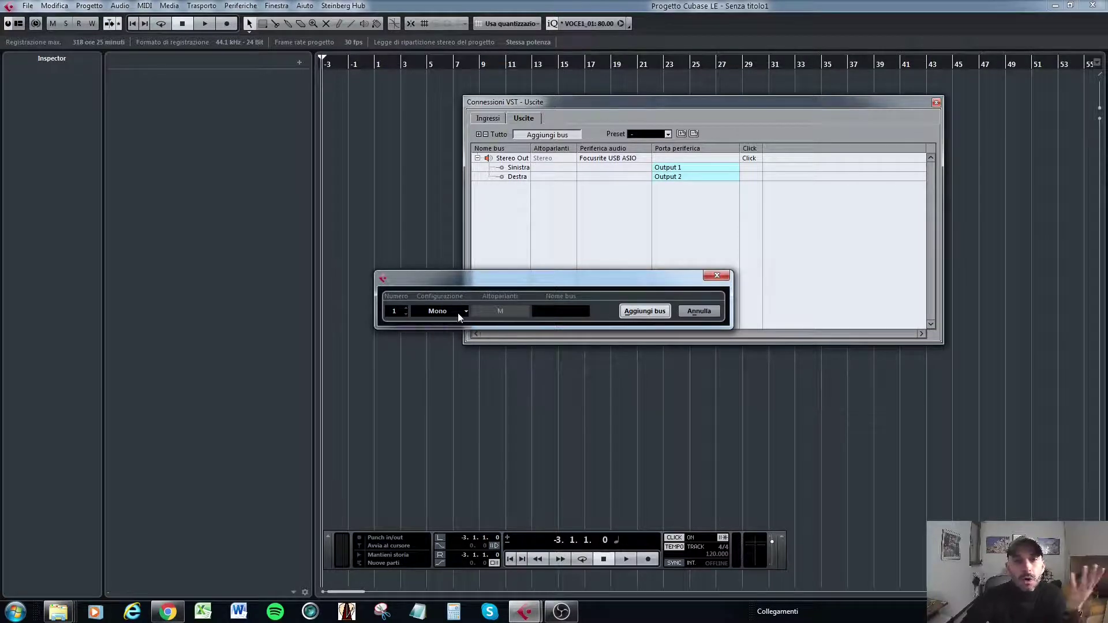
click(718, 276)
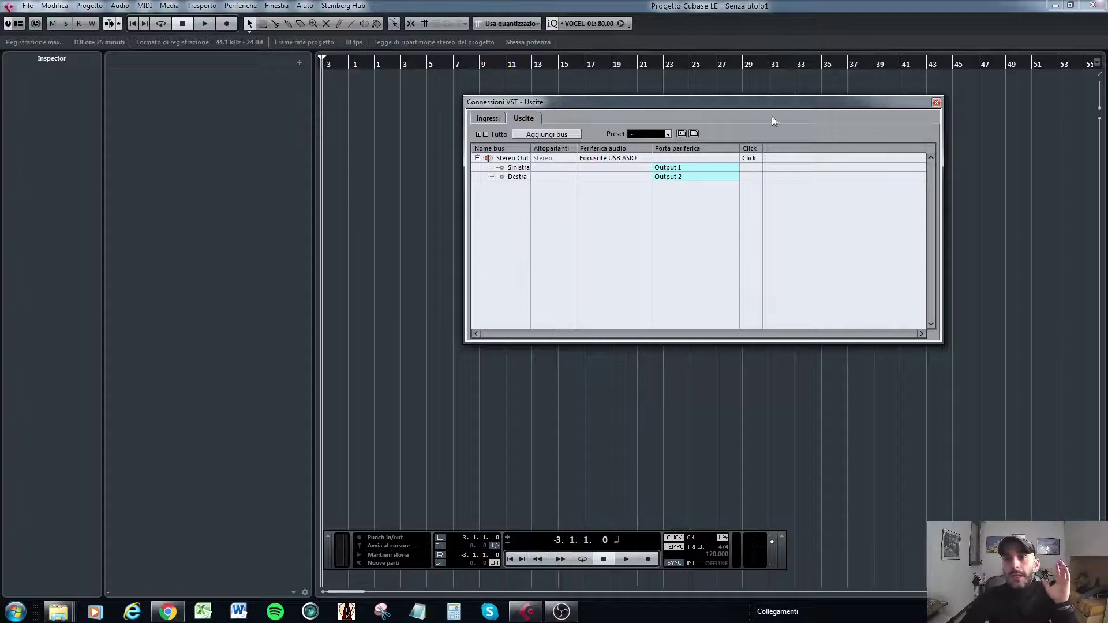
click(936, 103)
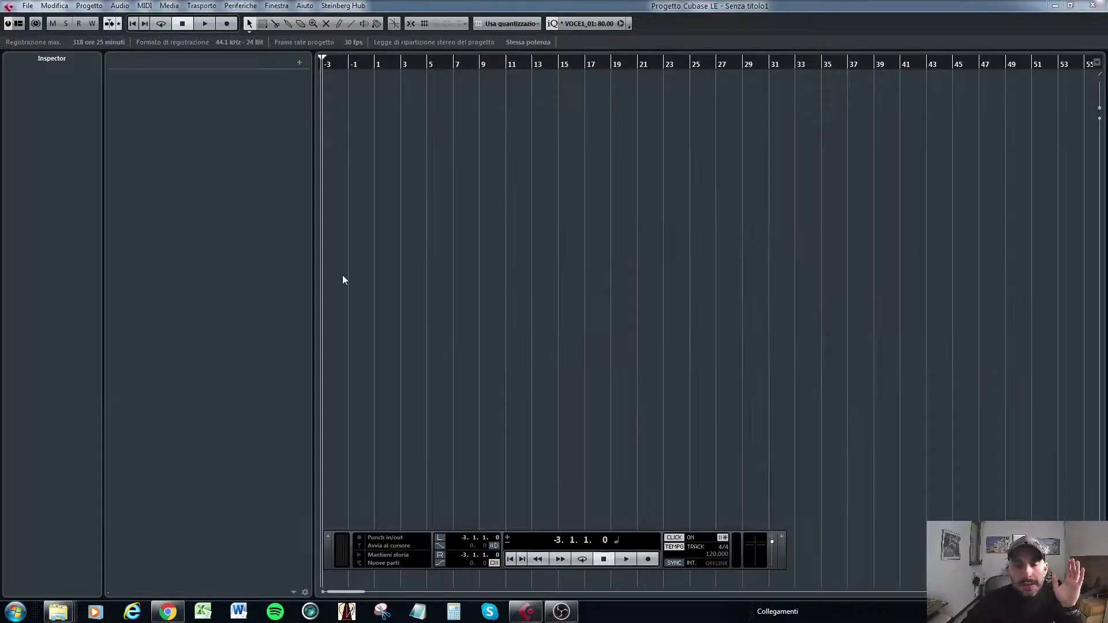